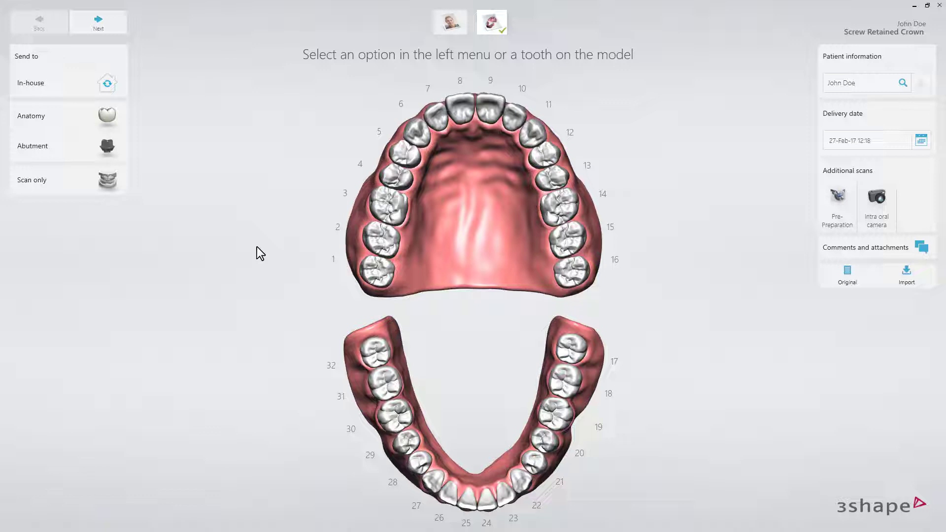
Define tooth 3 as a Screw Retained Crown in Generic material with STL Export as the machine, and proceed to implant detection
{"action": "left_click", "coordinate": [384, 213]}
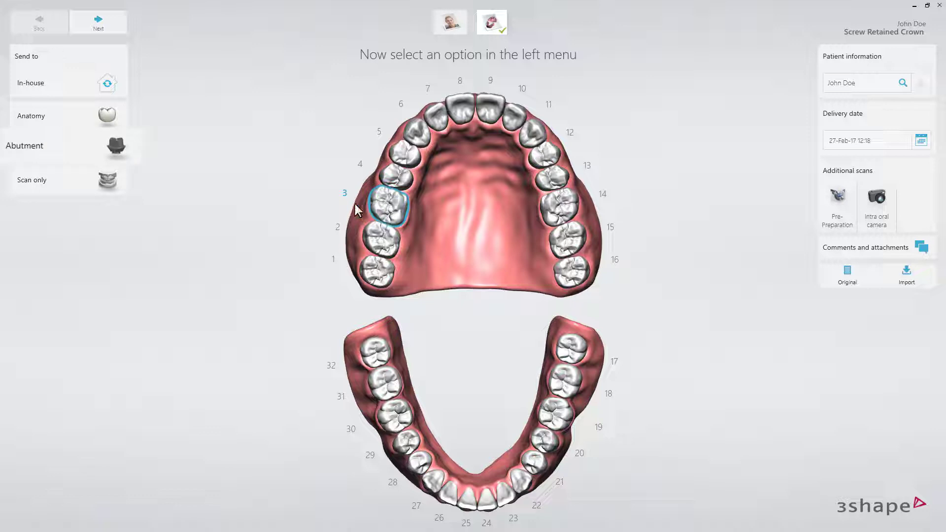
{"action": "left_click", "coordinate": [118, 153]}
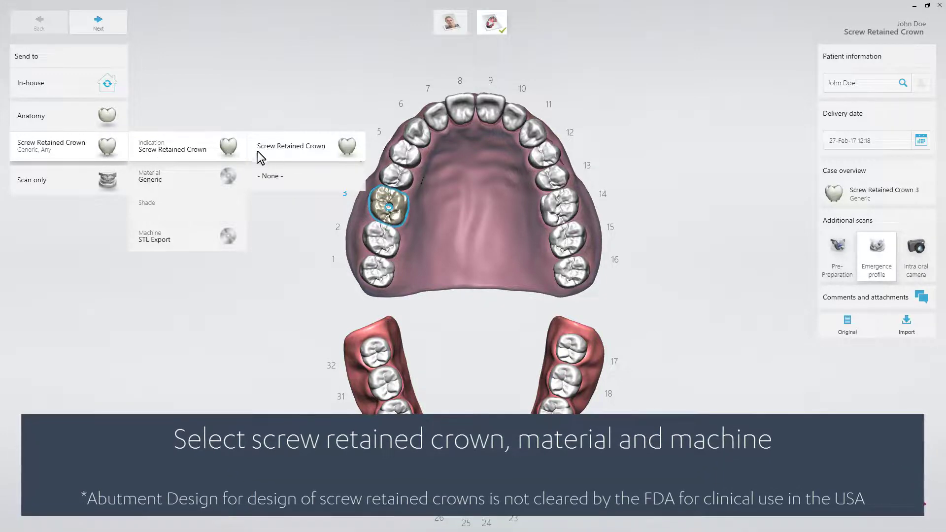
{"action": "left_click", "coordinate": [260, 157]}
{"action": "left_click", "coordinate": [266, 179]}
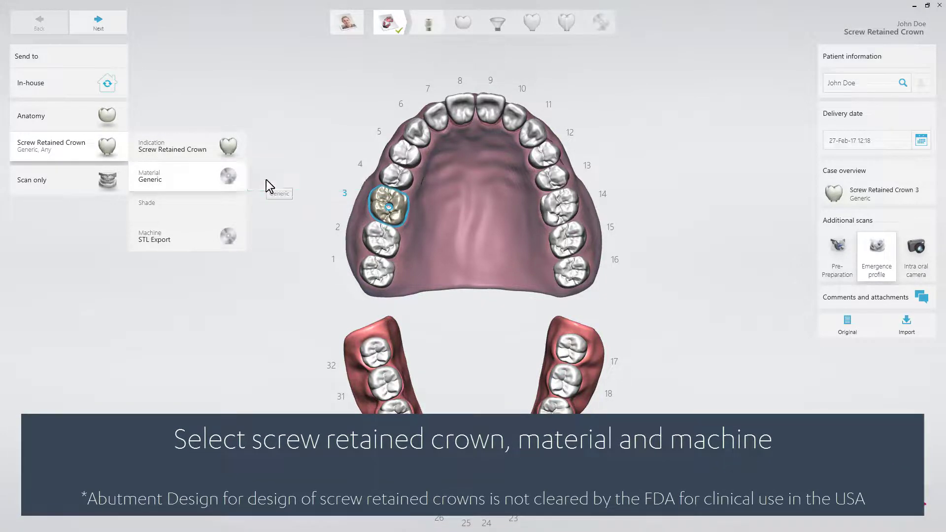
{"action": "left_click", "coordinate": [265, 237]}
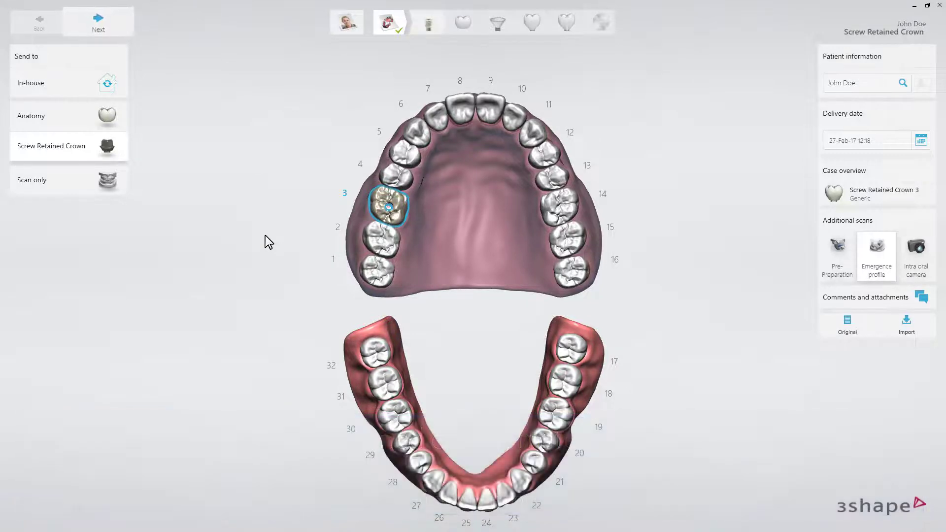
{"action": "left_click", "coordinate": [126, 29]}
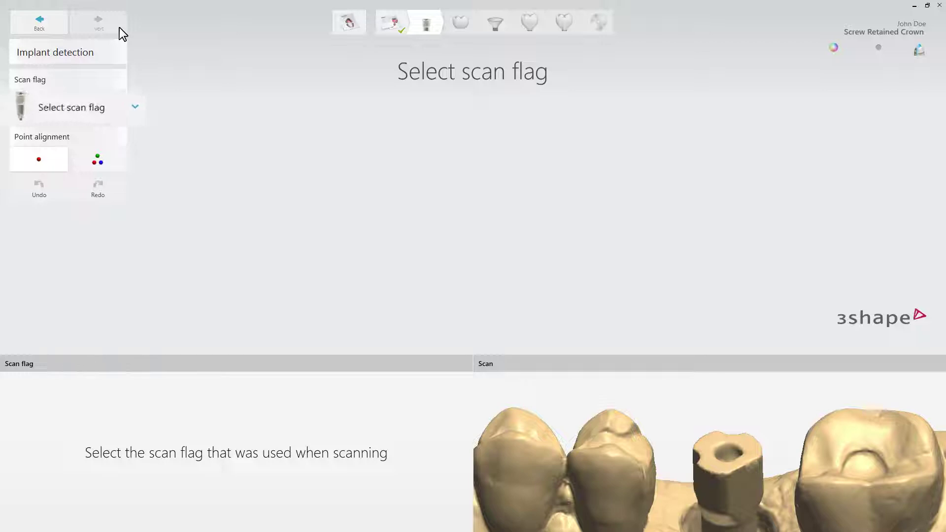
Choose the 3Shape scan flag for Local milling (Straumann Ti-Base) with the Bone Level RC connection
{"action": "left_click", "coordinate": [116, 105]}
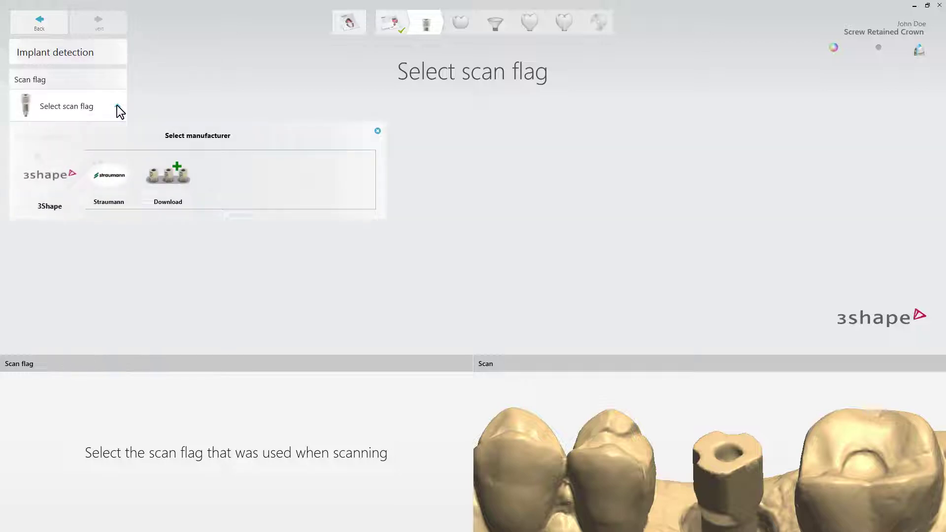
{"action": "left_click", "coordinate": [51, 173]}
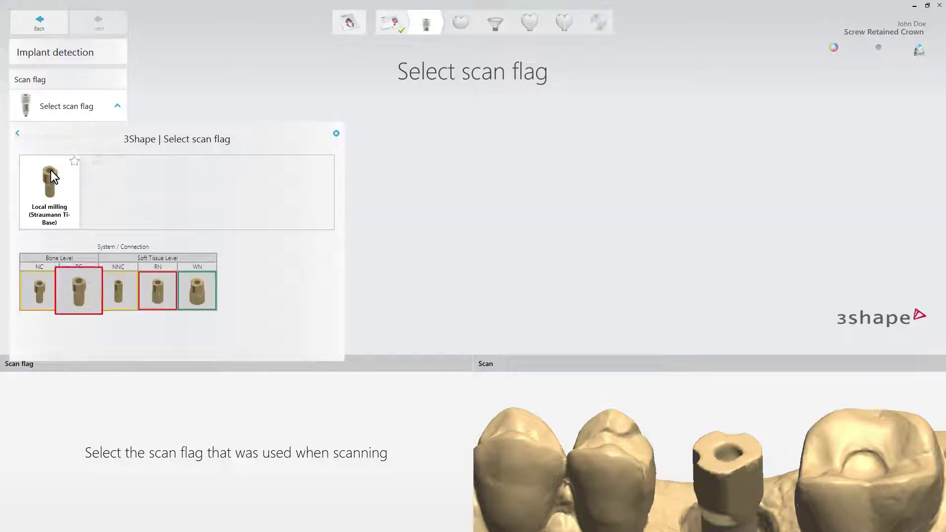
{"action": "left_click", "coordinate": [77, 290]}
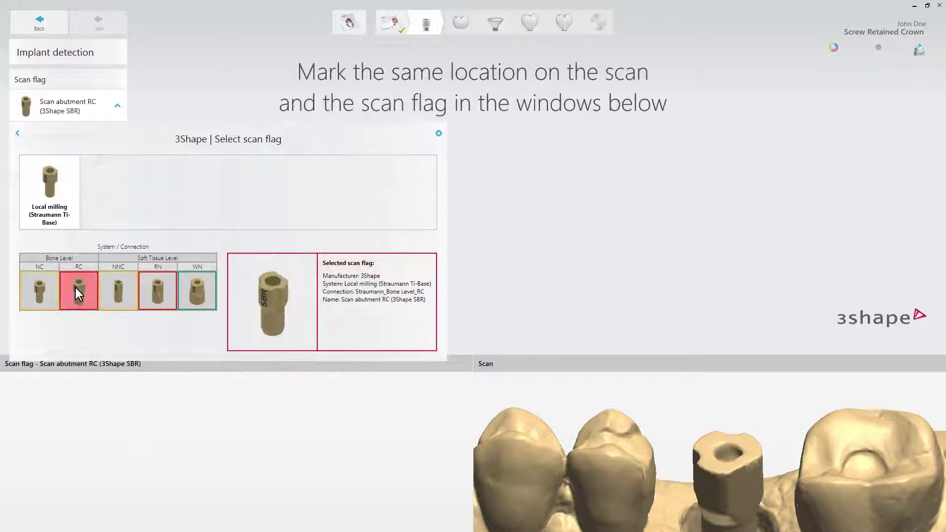
{"action": "left_click", "coordinate": [438, 134]}
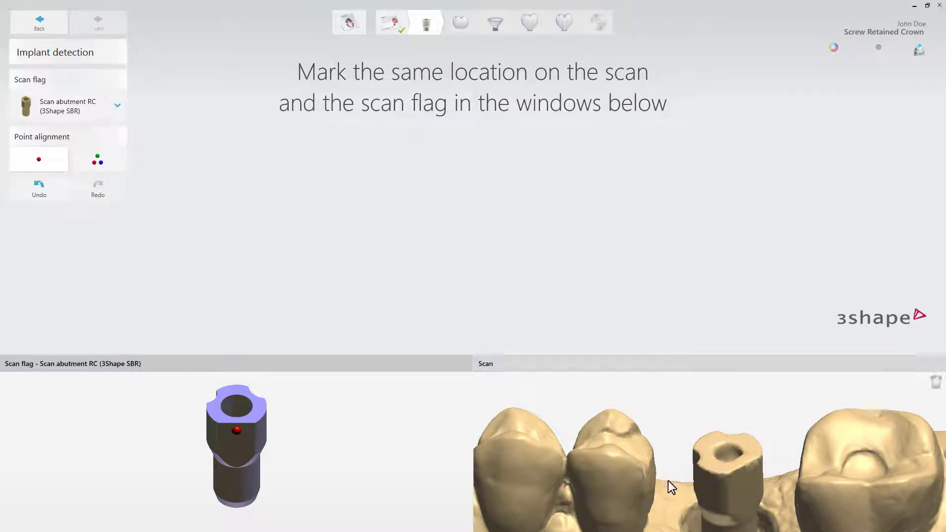
Mark the scan flag's matching location on the scan abutment in the scan and inspect the resulting alignment
{"action": "right_click_drag", "start_coordinate": [668, 481], "coordinate": [666, 456]}
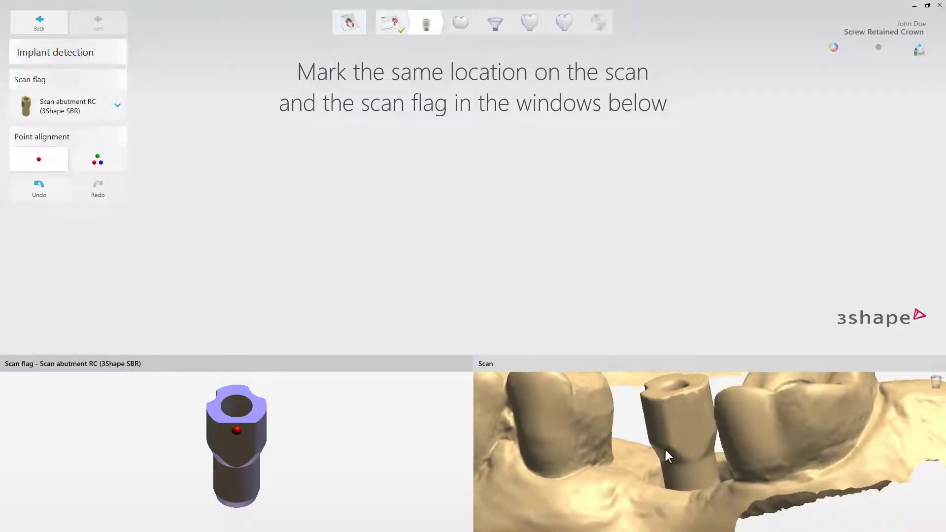
{"action": "left_click", "coordinate": [685, 403]}
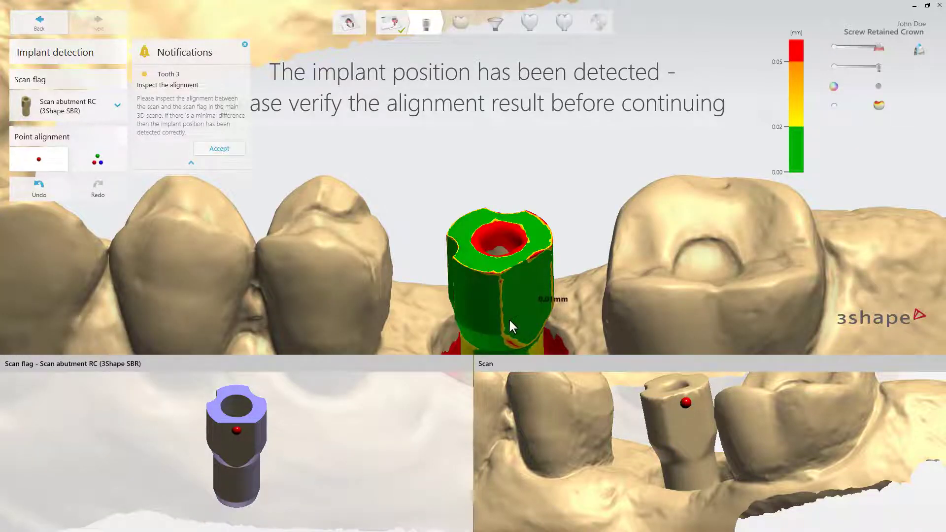
{"action": "right_click_drag", "start_coordinate": [509, 318], "coordinate": [503, 269]}
{"action": "right_click_drag", "start_coordinate": [525, 304], "coordinate": [562, 268]}
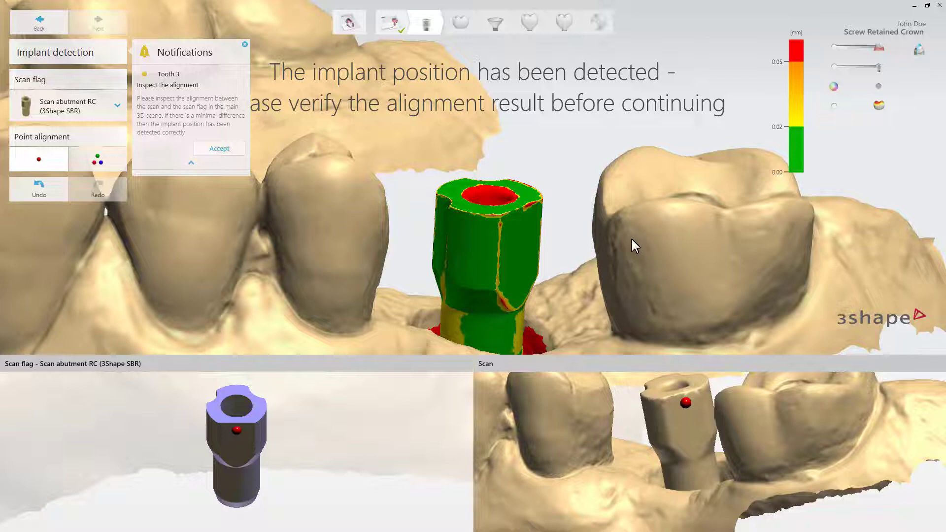
Set the upper threshold of the alignment deviation color scale to 0.03 mm
{"action": "left_click", "coordinate": [781, 62]}
{"action": "key", "text": "BackSpace"}
{"action": "type", "text": "3"}
{"action": "key", "text": "Return"}
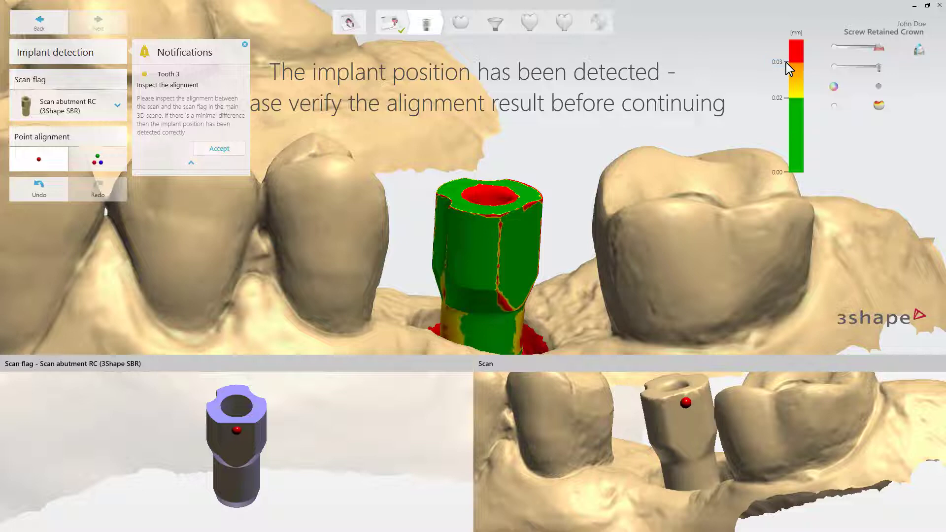
Check the scan flag fit, accept the alignment for tooth 3, and continue to anatomy design
{"action": "right_click_drag", "start_coordinate": [584, 273], "coordinate": [535, 285]}
{"action": "mouse_move", "coordinate": [515, 266]}
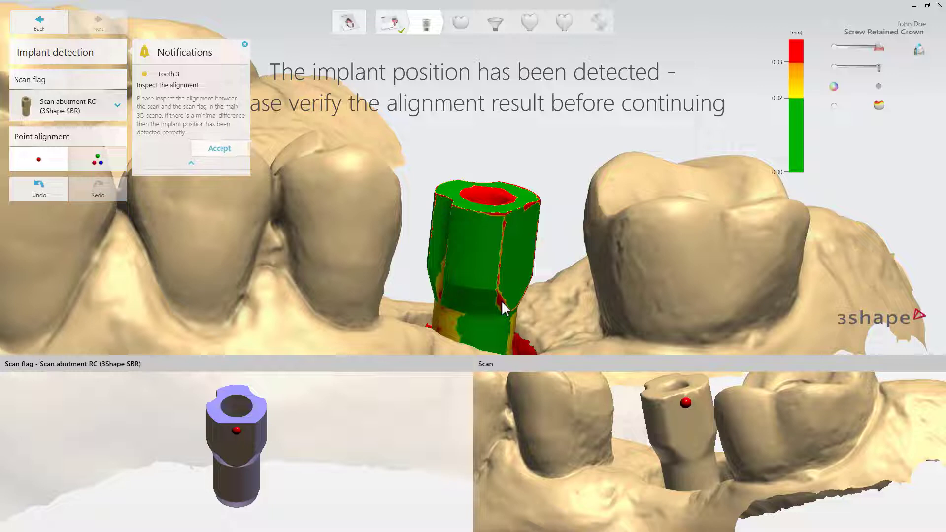
{"action": "left_click", "coordinate": [237, 150]}
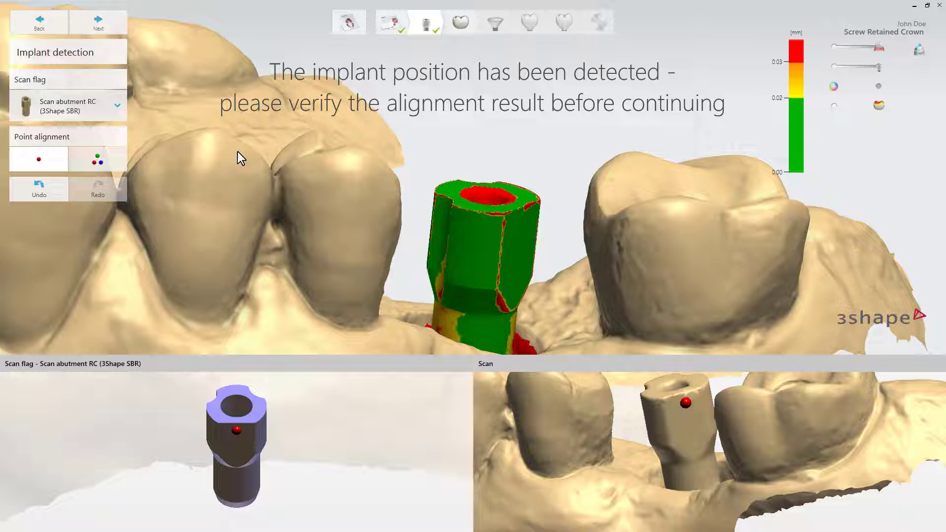
{"action": "left_click", "coordinate": [119, 22]}
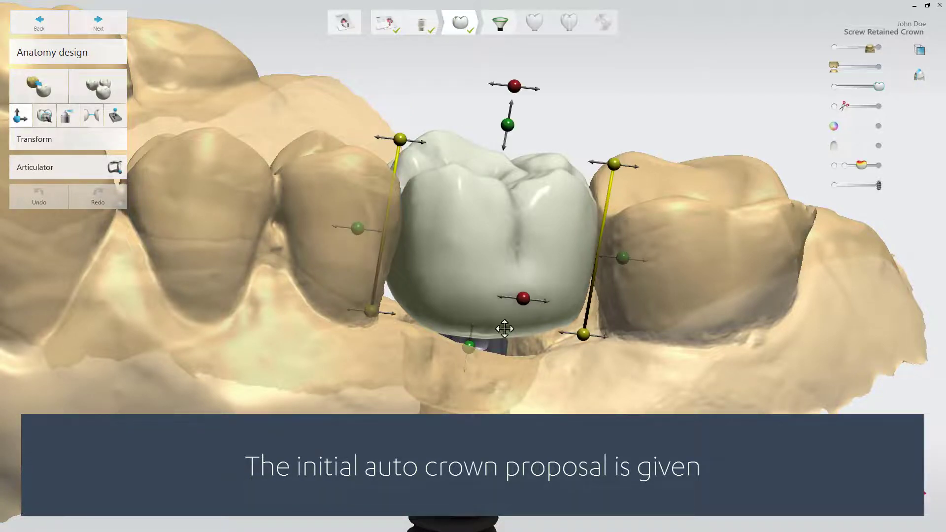
Reshape the proposed crown by widening its distal base, extending its lower edge into the gingiva, and slightly lowering its occlusal surface
{"action": "right_click_drag", "start_coordinate": [505, 329], "coordinate": [383, 317]}
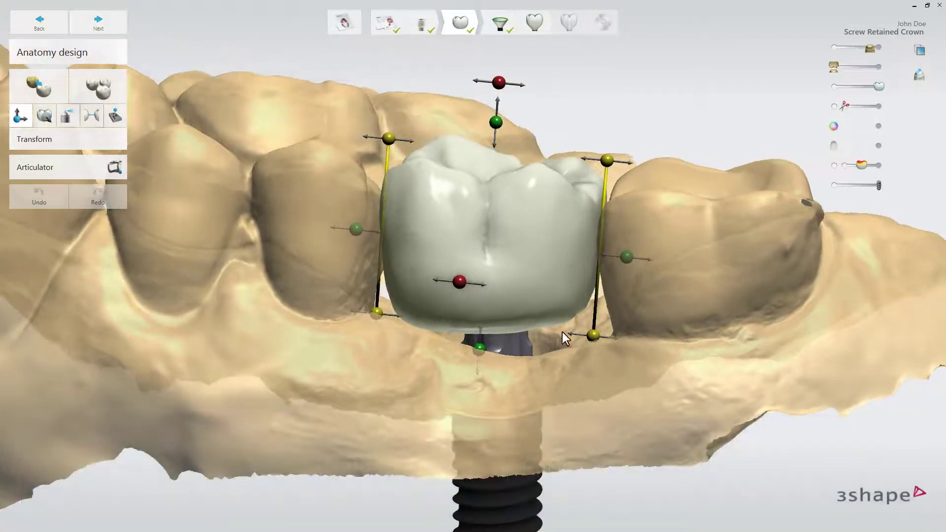
{"action": "left_click_drag", "start_coordinate": [594, 337], "coordinate": [603, 337]}
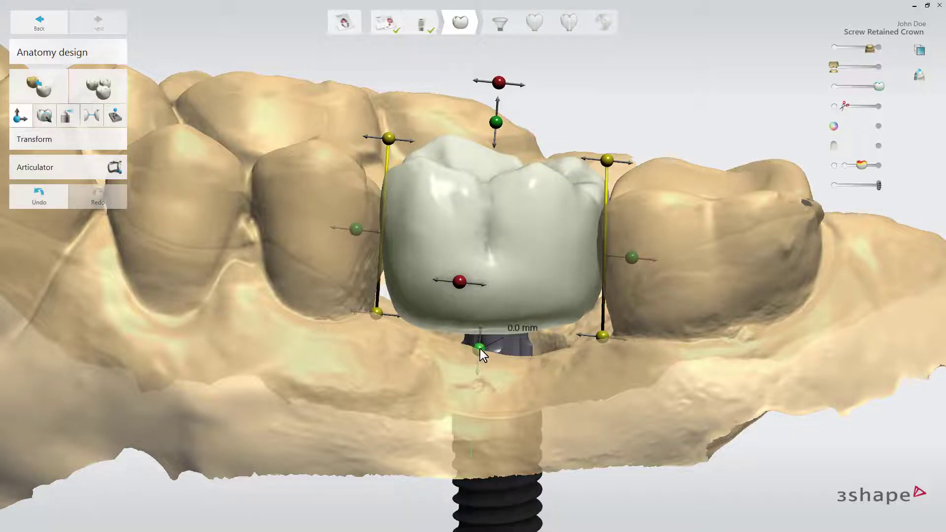
{"action": "left_click_drag", "start_coordinate": [479, 349], "coordinate": [478, 378]}
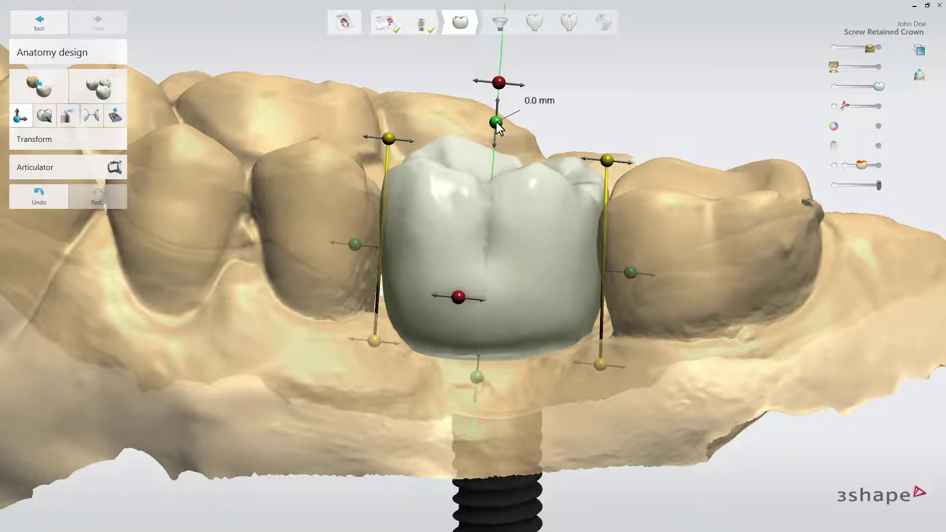
{"action": "left_click_drag", "start_coordinate": [496, 123], "coordinate": [495, 136]}
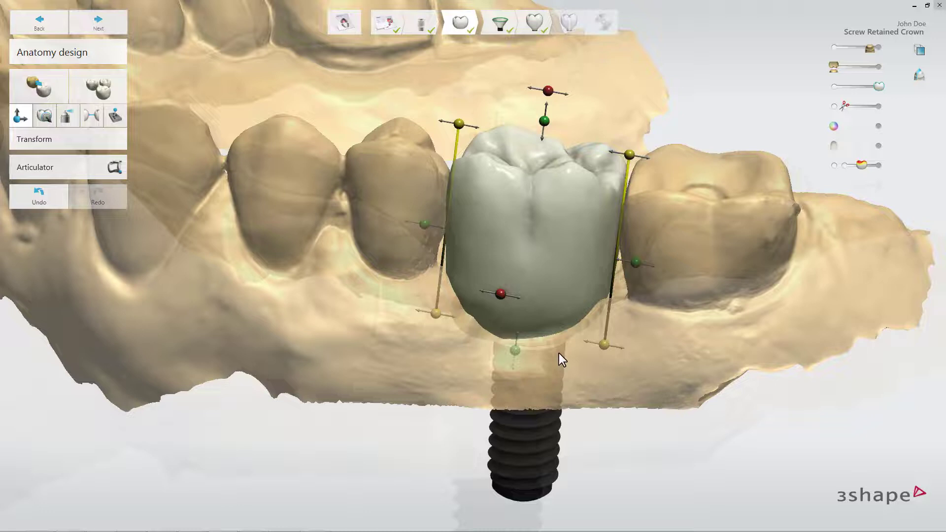
{"action": "right_click_drag", "start_coordinate": [559, 353], "coordinate": [545, 369]}
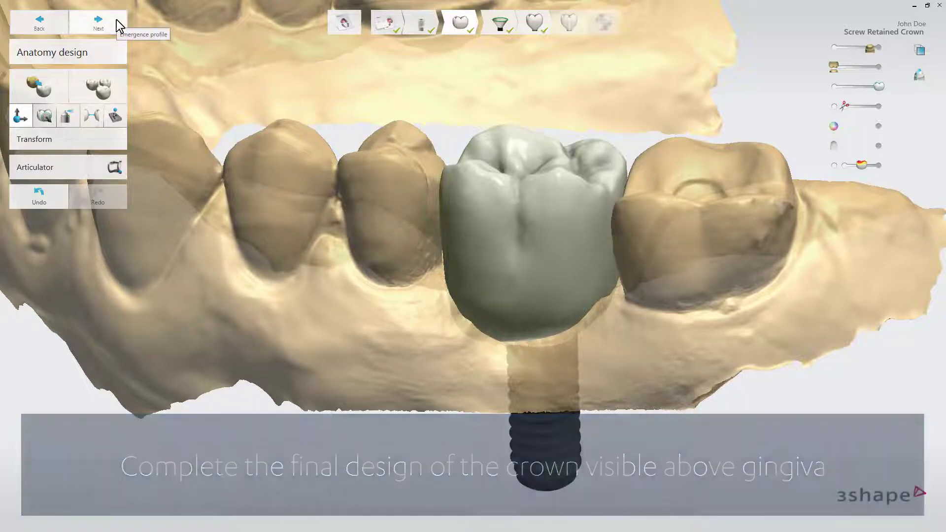
Proceed to the emergence profile stage and review the Straumann base options, keeping the RC H5.5 GH1.0 base
{"action": "left_click", "coordinate": [116, 20]}
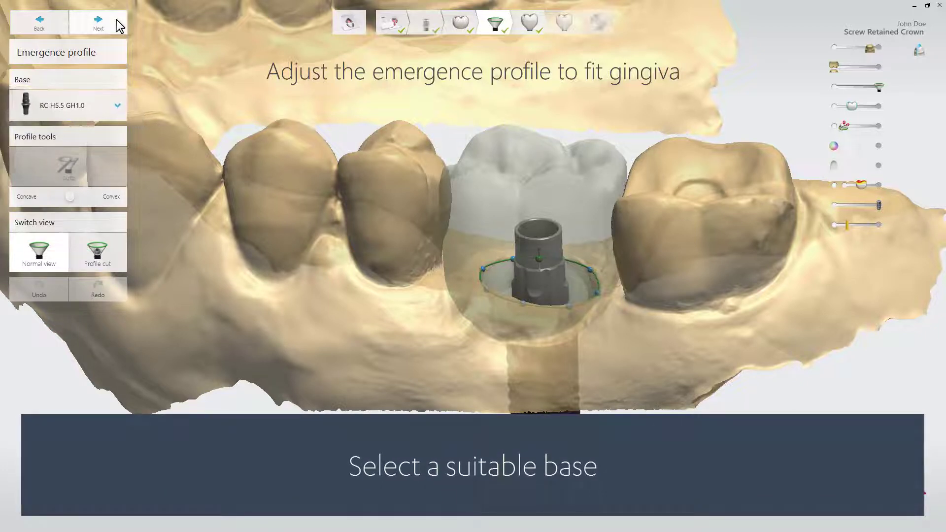
{"action": "left_click", "coordinate": [115, 102]}
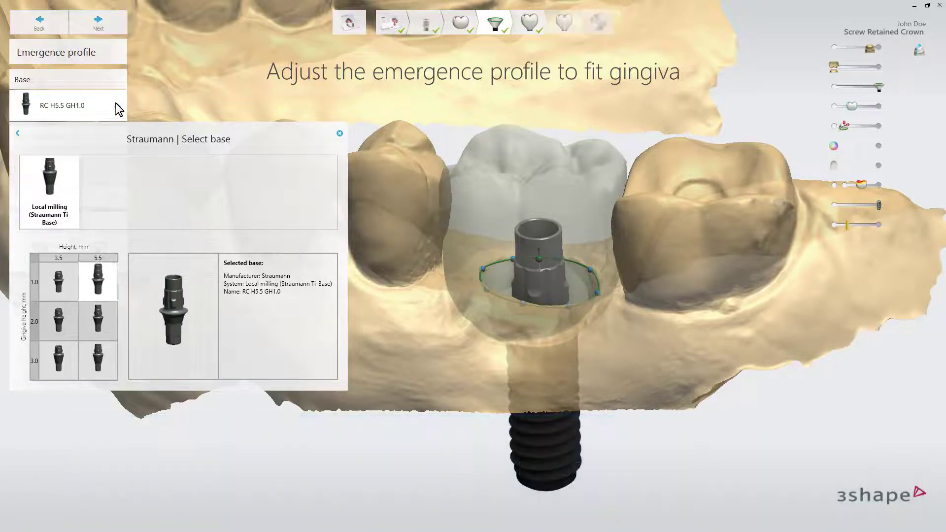
{"action": "left_click", "coordinate": [339, 133]}
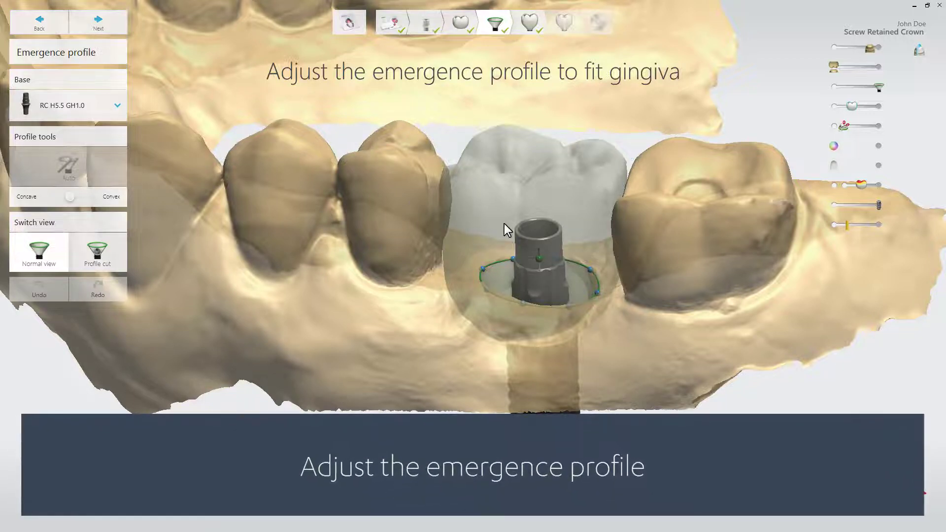
Adjust the emergence profile outline by moving its distal control point and its palatal-side points to follow the gingiva
{"action": "left_click_drag", "start_coordinate": [599, 292], "coordinate": [596, 292]}
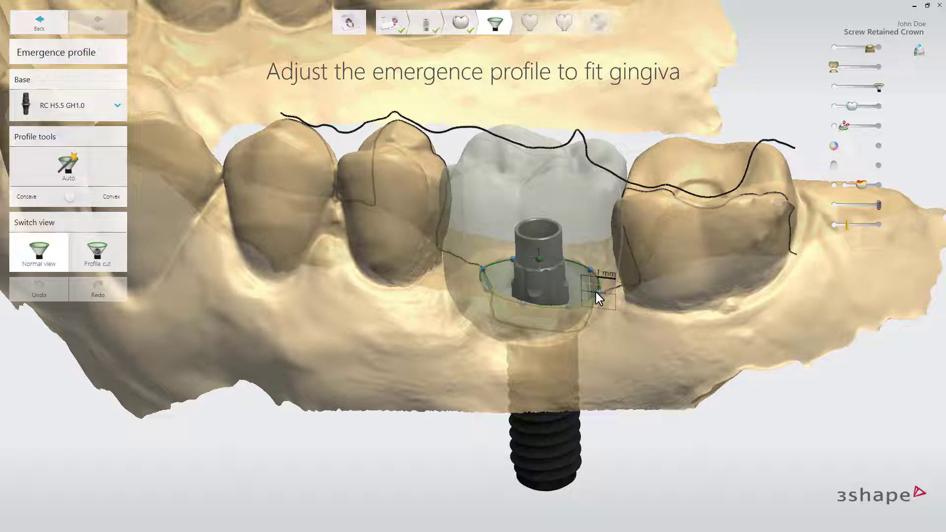
{"action": "mouse_move", "coordinate": [596, 292]}
{"action": "left_mouse_down"}
{"action": "mouse_move", "coordinate": [598, 259]}
{"action": "mouse_move", "coordinate": [595, 286]}
{"action": "left_mouse_up"}
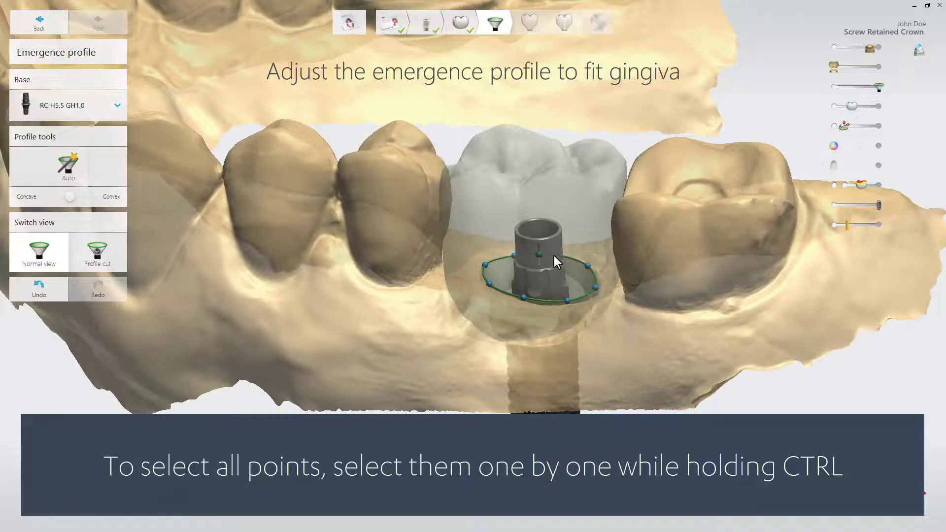
{"action": "right_click_drag", "start_coordinate": [543, 247], "coordinate": [547, 343]}
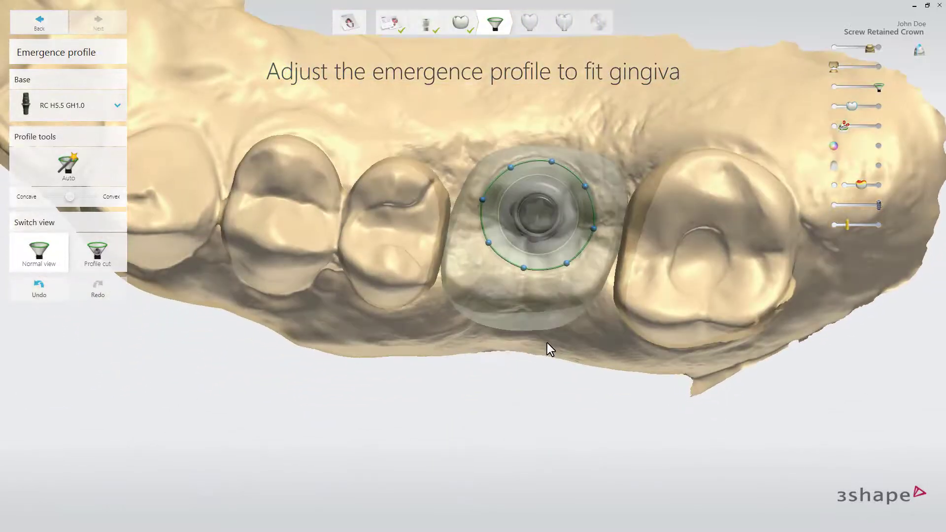
{"action": "scroll", "coordinate": [552, 250], "scroll_direction": "up", "scroll_amount": 3}
{"action": "scroll", "coordinate": [540, 242], "scroll_direction": "up", "scroll_amount": 1}
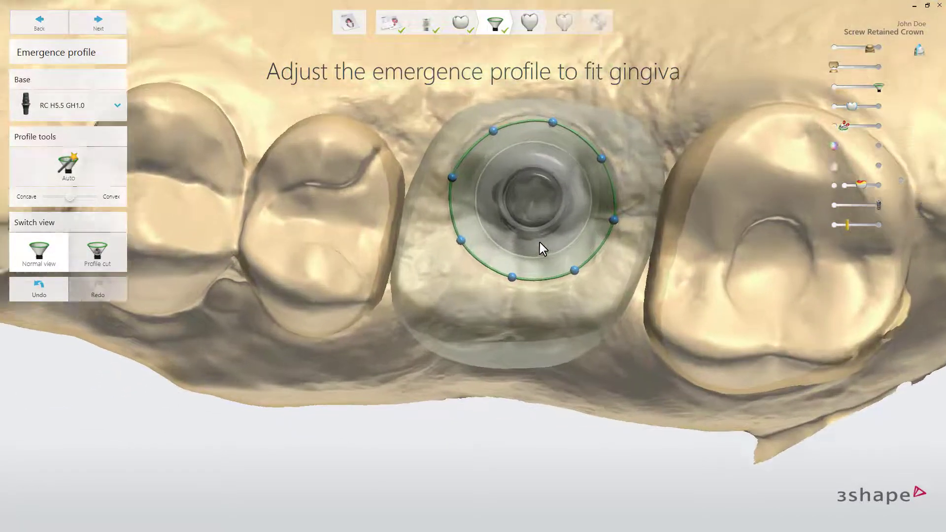
{"action": "scroll", "coordinate": [539, 241], "scroll_direction": "up", "scroll_amount": 2}
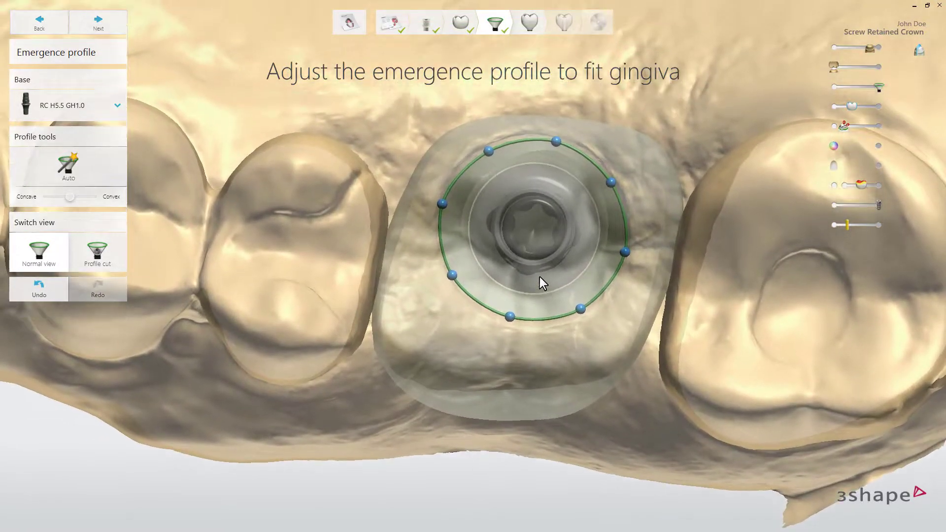
{"action": "left_click_drag", "start_coordinate": [488, 151], "coordinate": [481, 142]}
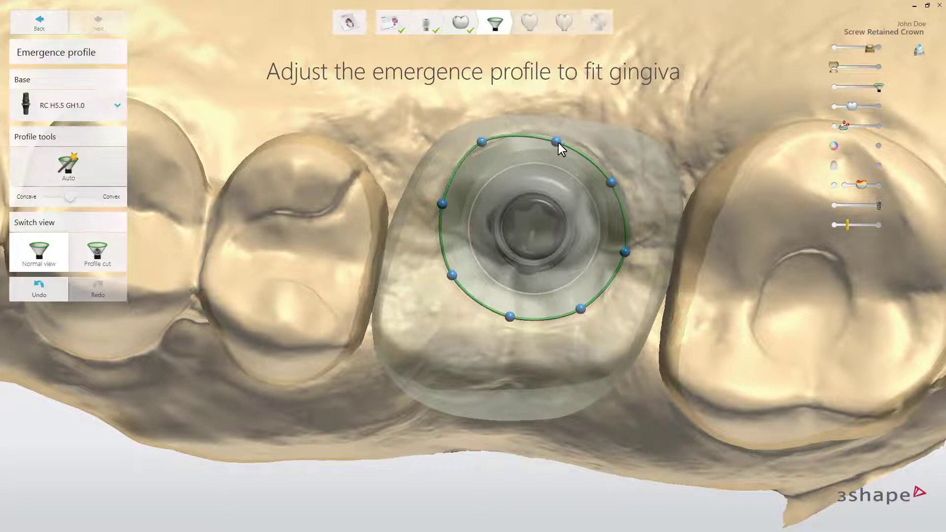
{"action": "left_click_drag", "start_coordinate": [557, 142], "coordinate": [560, 140]}
{"action": "left_click_drag", "start_coordinate": [611, 183], "coordinate": [613, 182]}
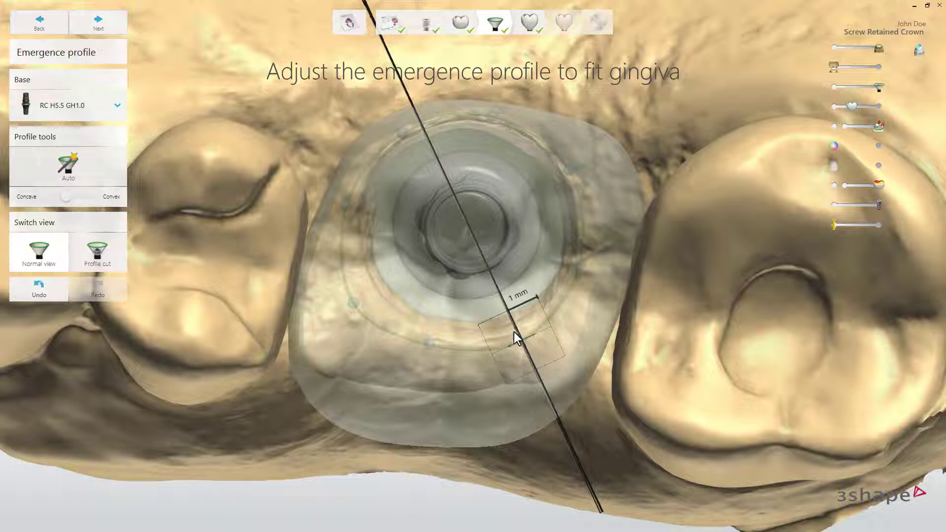
Fit the emergence profile to the gingiva in the profile cut view by moving its margin control points in successive rotated sections
{"action": "left_click", "coordinate": [108, 269]}
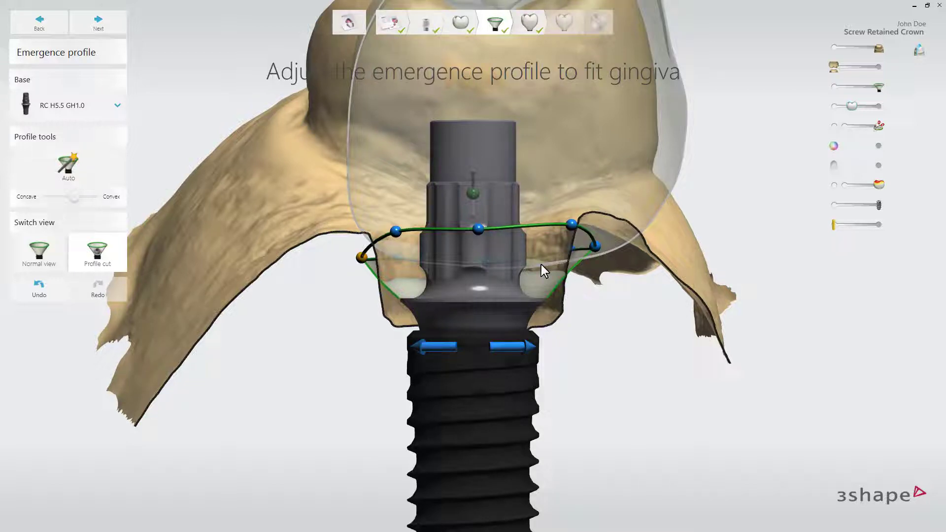
{"action": "mouse_move", "coordinate": [595, 246]}
{"action": "left_mouse_down"}
{"action": "mouse_move", "coordinate": [589, 239]}
{"action": "mouse_move", "coordinate": [594, 249]}
{"action": "left_mouse_up"}
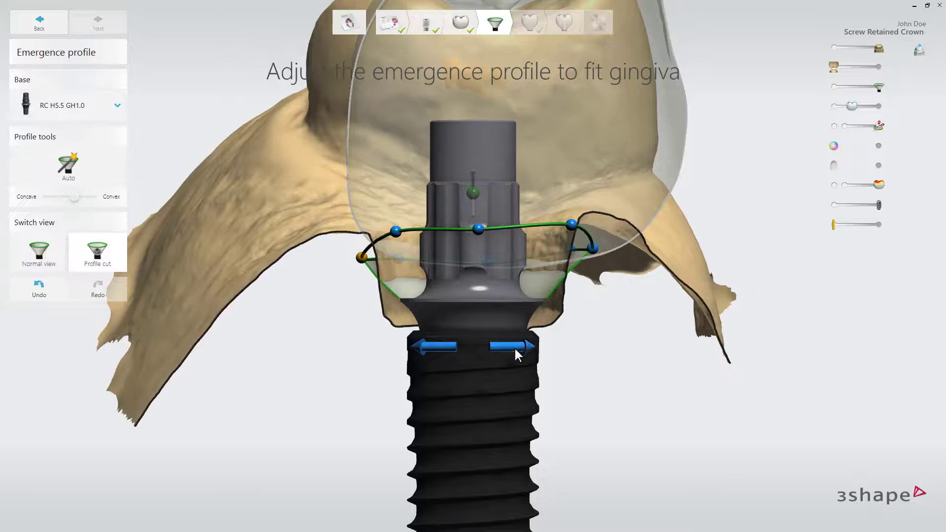
{"action": "left_click", "coordinate": [515, 347]}
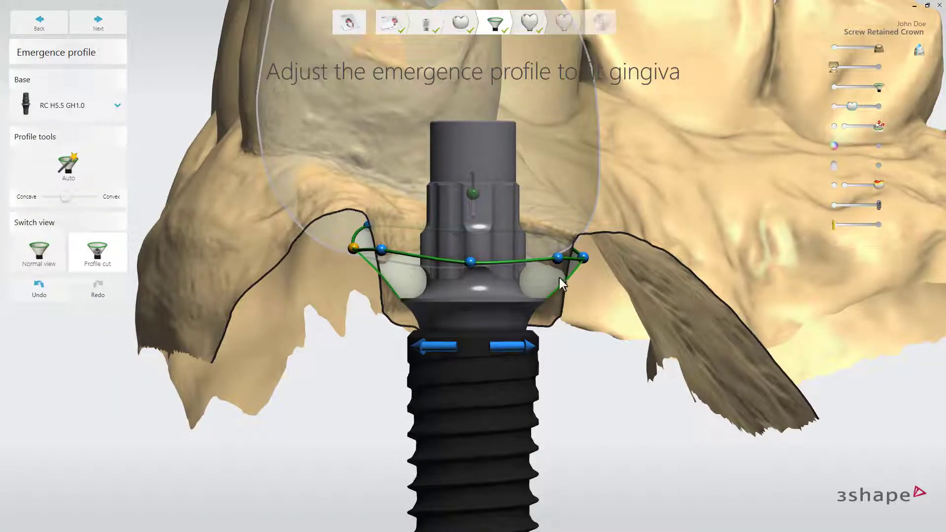
{"action": "left_click_drag", "start_coordinate": [584, 258], "coordinate": [585, 258]}
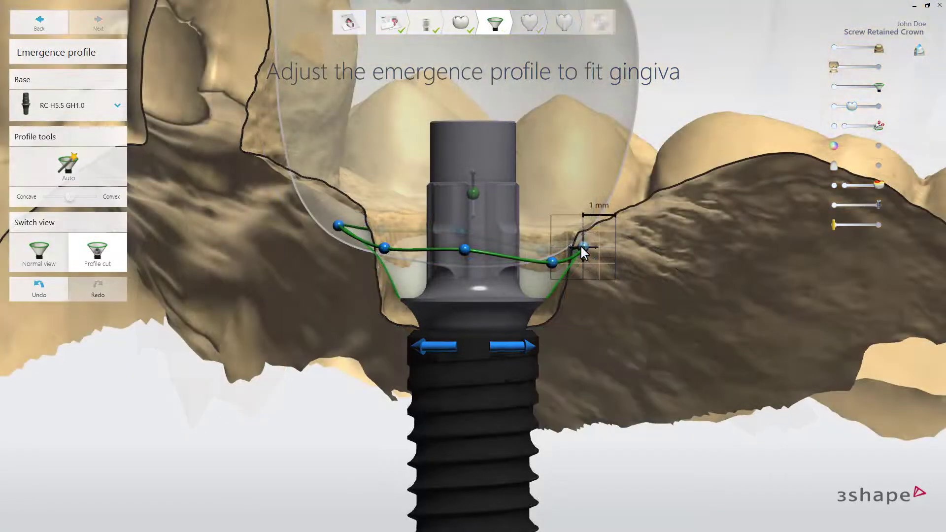
{"action": "left_click_drag", "start_coordinate": [584, 254], "coordinate": [583, 247]}
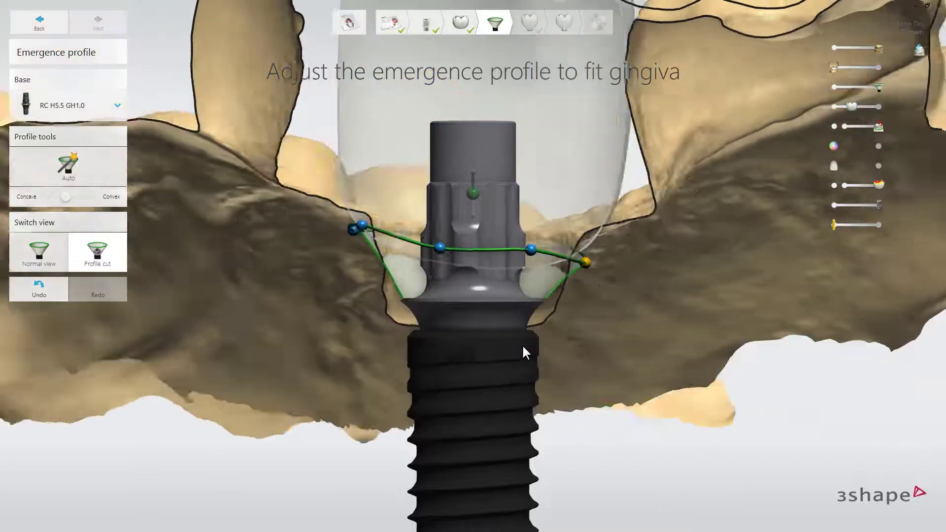
{"action": "left_click_drag", "start_coordinate": [590, 262], "coordinate": [584, 251]}
{"action": "left_click", "coordinate": [541, 339]}
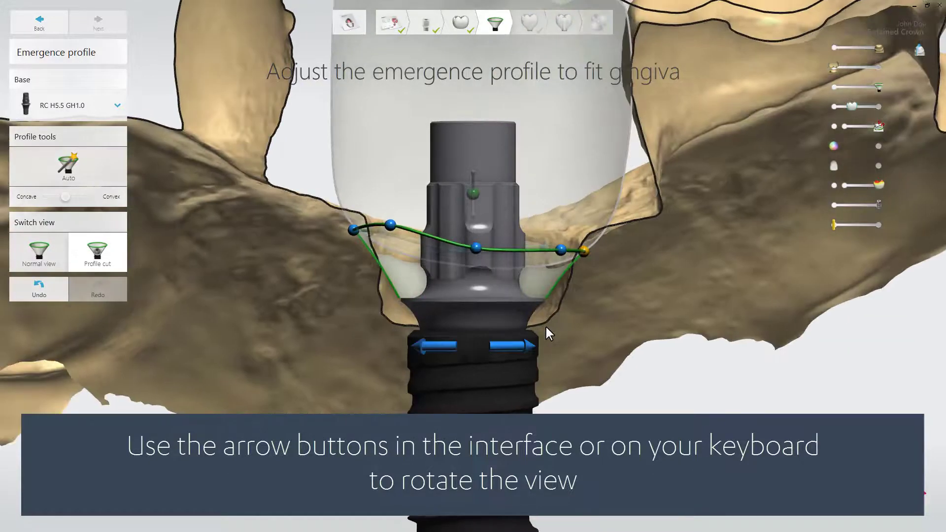
Rotate the profile cut to another section and fine-tune the concave-convex curvature of the emergence profile there
{"action": "key", "text": "Right"}
{"action": "key", "text": "Right"}
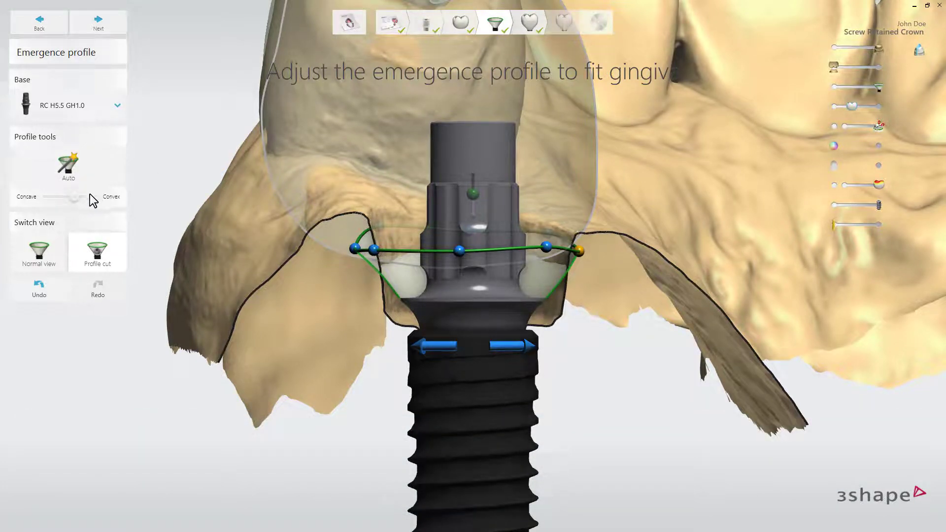
{"action": "mouse_move", "coordinate": [76, 197]}
{"action": "left_mouse_down"}
{"action": "mouse_move", "coordinate": [52, 197]}
{"action": "mouse_move", "coordinate": [88, 197]}
{"action": "mouse_move", "coordinate": [74, 199]}
{"action": "left_mouse_up"}
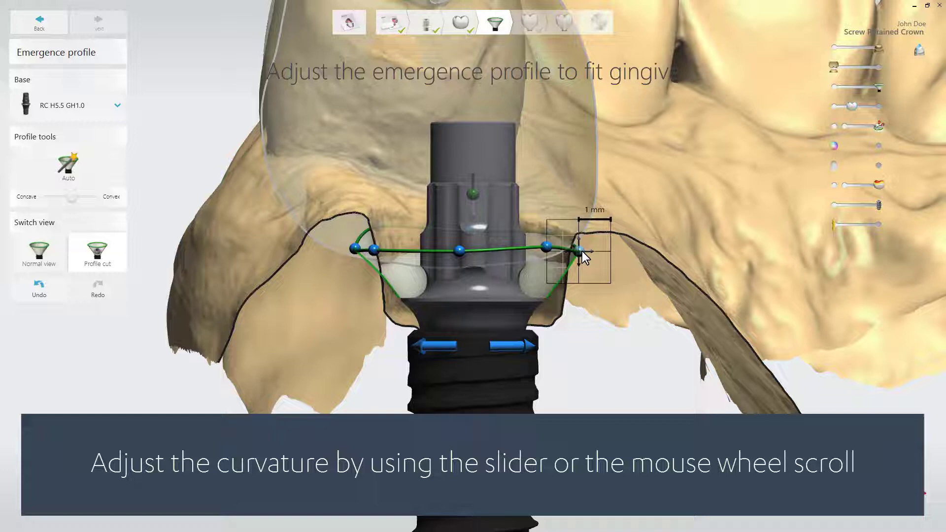
{"action": "scroll", "coordinate": [582, 256], "scroll_direction": "up", "scroll_amount": 1}
{"action": "scroll", "coordinate": [583, 256], "scroll_direction": "down", "scroll_amount": 3}
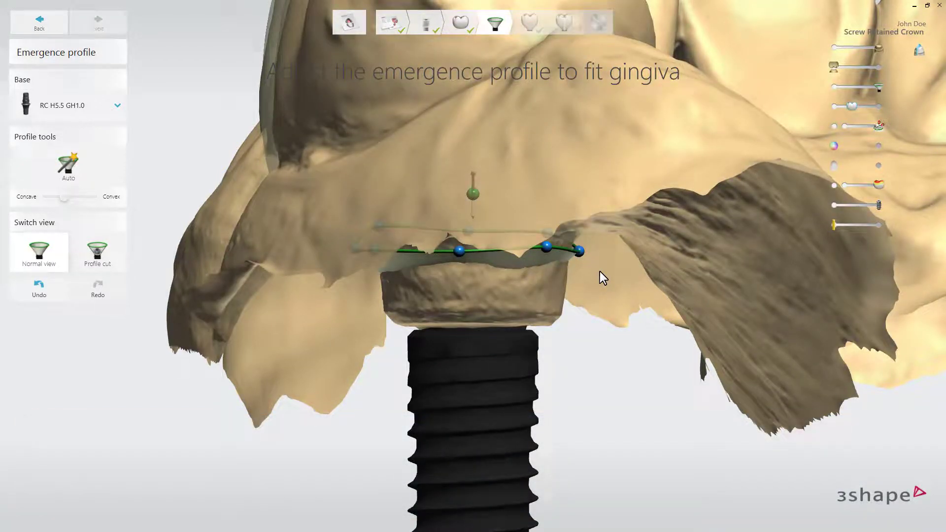
Adjust the emergence profile curvature at a margin control point in the normal view, and return to the profile cut to check the fit
{"action": "right_click_drag", "start_coordinate": [600, 271], "coordinate": [532, 264]}
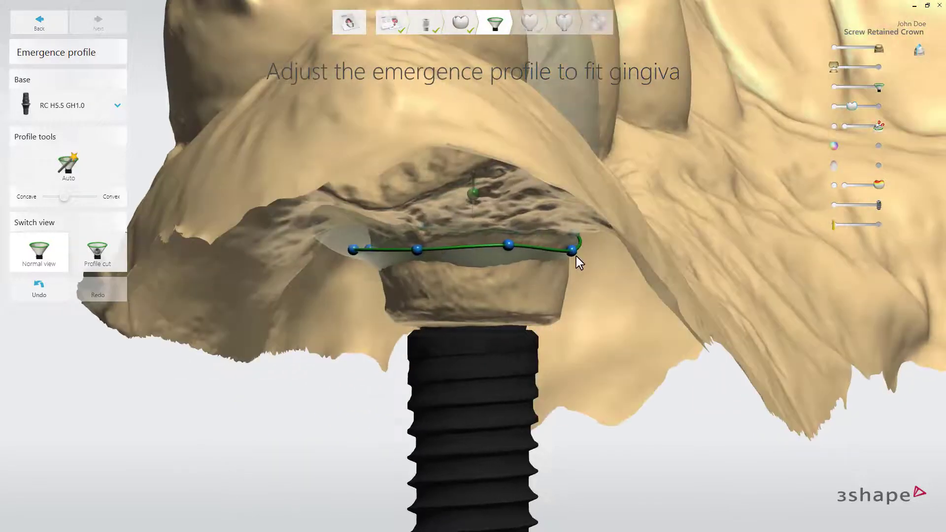
{"action": "mouse_move", "coordinate": [571, 252]}
{"action": "scroll", "coordinate": [554, 255], "scroll_direction": "up", "scroll_amount": 3}
{"action": "scroll", "coordinate": [553, 255], "scroll_direction": "down", "scroll_amount": 3}
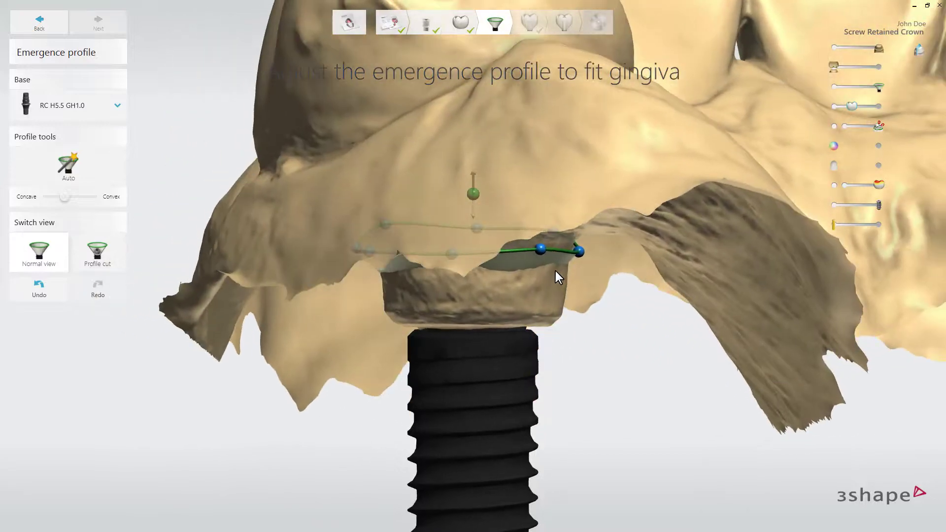
{"action": "left_click", "coordinate": [110, 236]}
{"action": "mouse_move", "coordinate": [582, 251]}
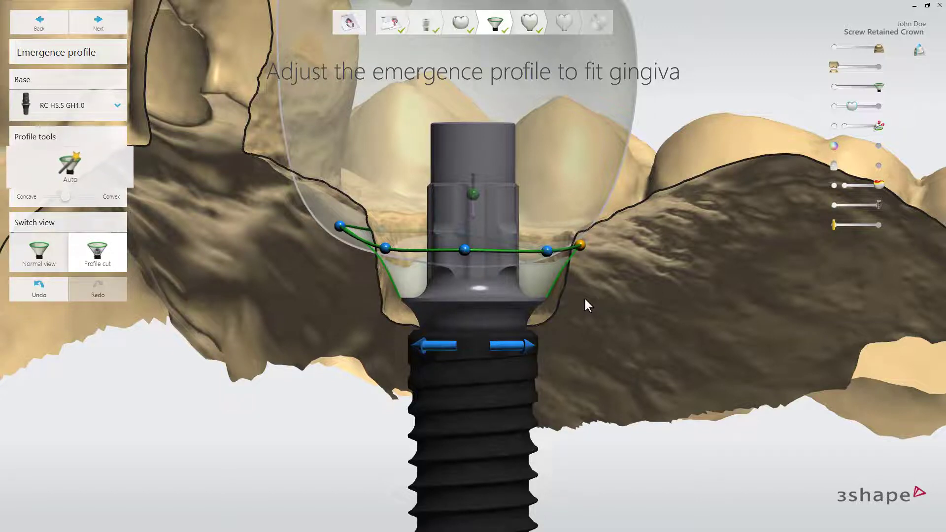
Proceed to the final sculpt stage and hide the jaw scan to expose the crown's emergence area above the implant
{"action": "left_click", "coordinate": [125, 23]}
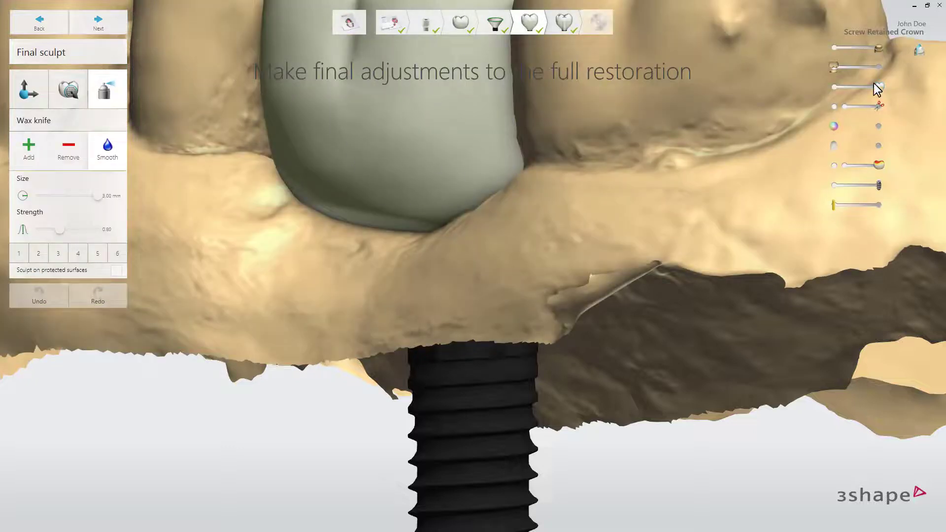
{"action": "left_click_drag", "start_coordinate": [880, 49], "coordinate": [833, 48]}
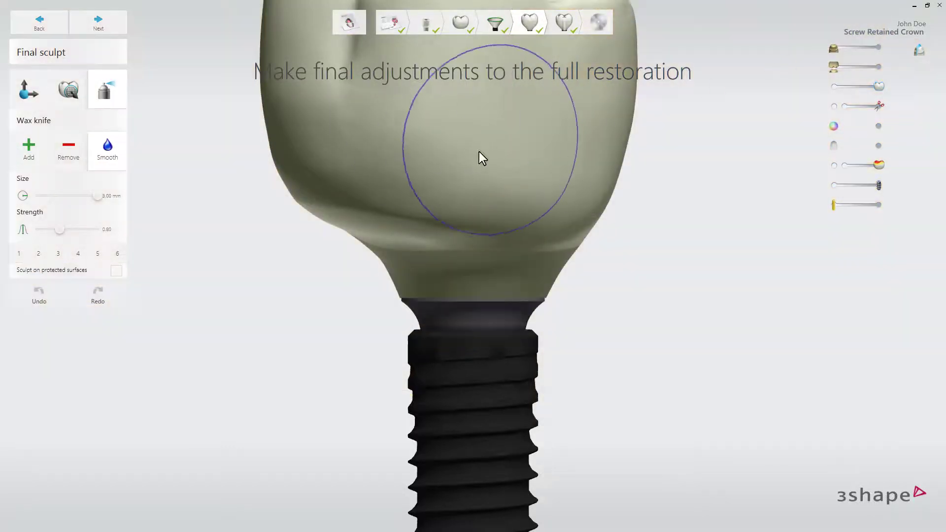
{"action": "scroll", "coordinate": [424, 210], "scroll_direction": "down", "scroll_amount": 3}
{"action": "right_click_drag", "start_coordinate": [424, 210], "coordinate": [463, 209]}
{"action": "scroll", "coordinate": [463, 209], "scroll_direction": "up", "scroll_amount": 2}
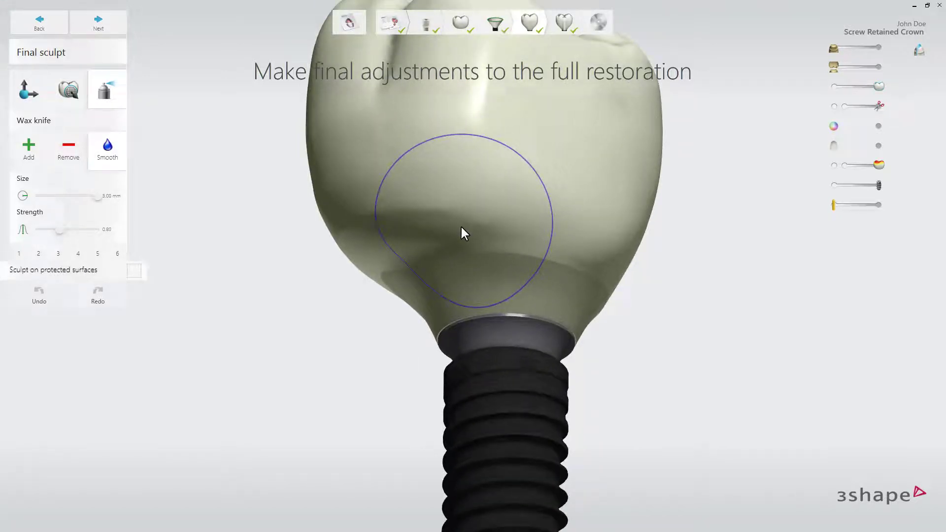
Smooth the crown's emergence area with sculpting on protected surfaces enabled, using a 2.20 mm wax knife at strength 1.70
{"action": "left_click", "coordinate": [117, 270]}
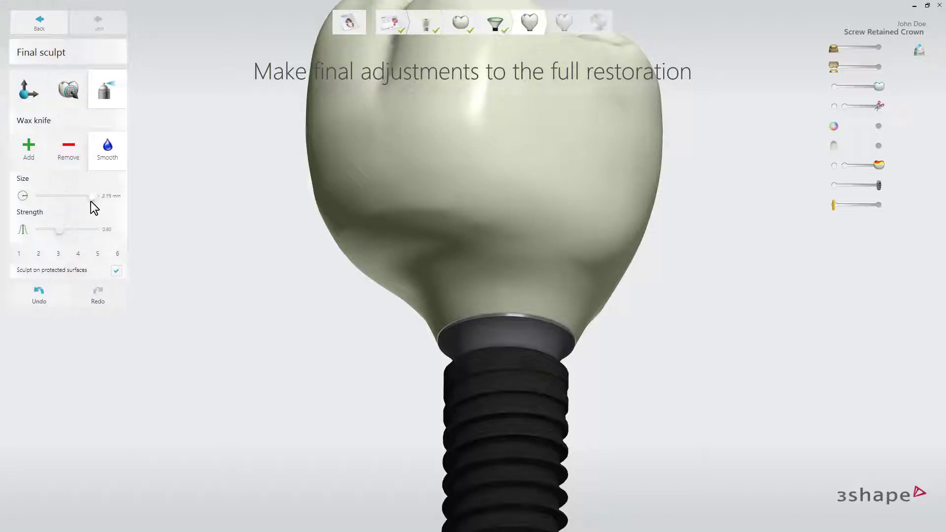
{"action": "left_click_drag", "start_coordinate": [85, 203], "coordinate": [90, 230]}
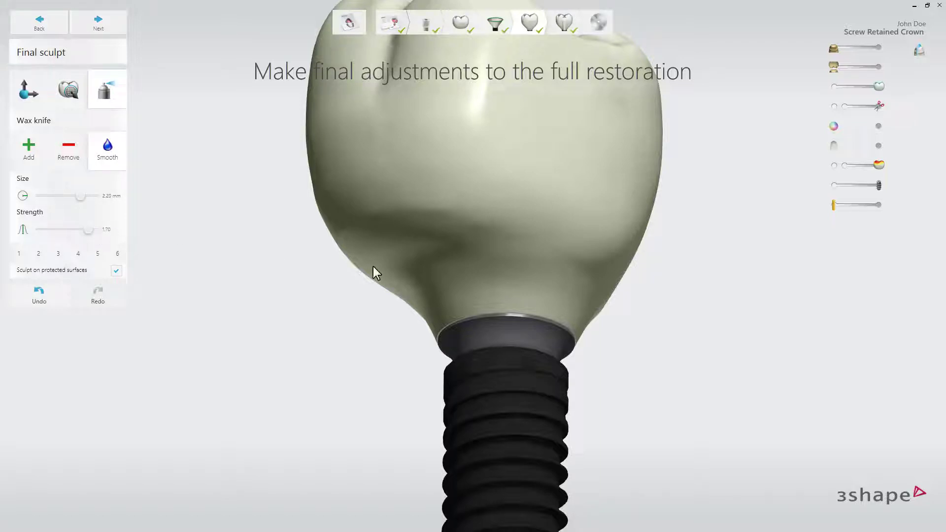
{"action": "mouse_move", "coordinate": [407, 256]}
{"action": "left_mouse_down"}
{"action": "mouse_move", "coordinate": [452, 248]}
{"action": "mouse_move", "coordinate": [557, 266]}
{"action": "left_mouse_up"}
{"action": "mouse_move", "coordinate": [557, 266]}
{"action": "right_mouse_down"}
{"action": "mouse_move", "coordinate": [370, 230]}
{"action": "mouse_move", "coordinate": [496, 270]}
{"action": "mouse_move", "coordinate": [430, 291]}
{"action": "right_mouse_up"}
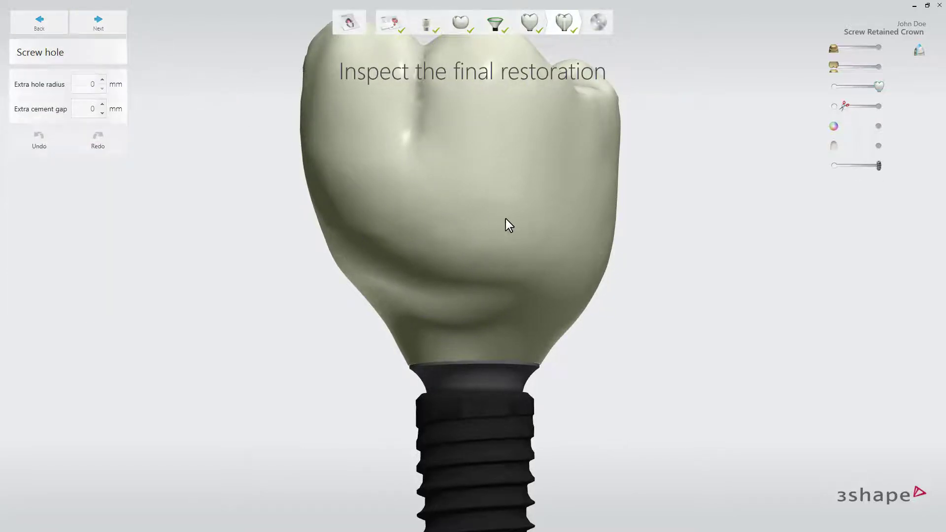
Inspect the final restoration's screw channel from several sides with the implant hidden and the crown made semi-transparent
{"action": "right_click_drag", "start_coordinate": [475, 208], "coordinate": [424, 226]}
{"action": "left_click_drag", "start_coordinate": [878, 166], "coordinate": [833, 165]}
{"action": "right_click_drag", "start_coordinate": [577, 188], "coordinate": [705, 75]}
{"action": "left_click_drag", "start_coordinate": [880, 88], "coordinate": [863, 87]}
{"action": "right_click_drag", "start_coordinate": [671, 131], "coordinate": [524, 308]}
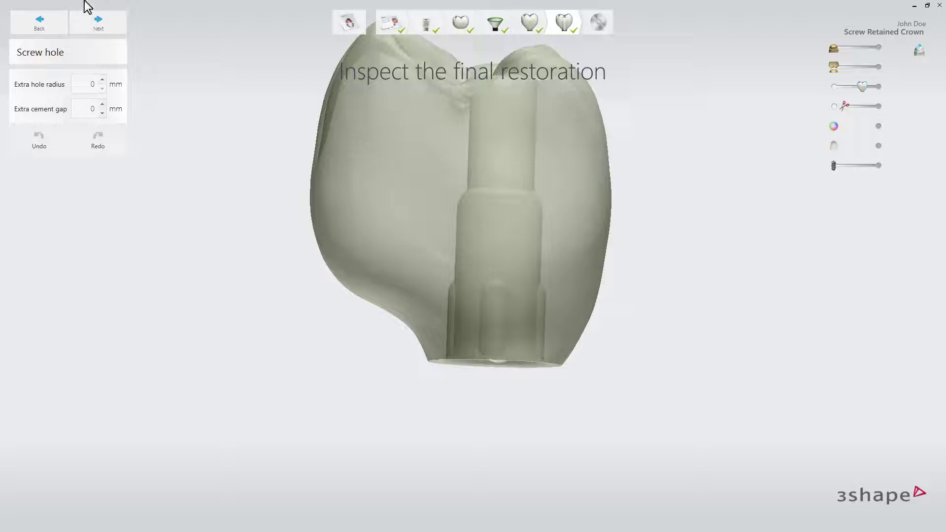
Save the completed screw retained crown design for tooth 3 and open its design folder
{"action": "left_click", "coordinate": [95, 27]}
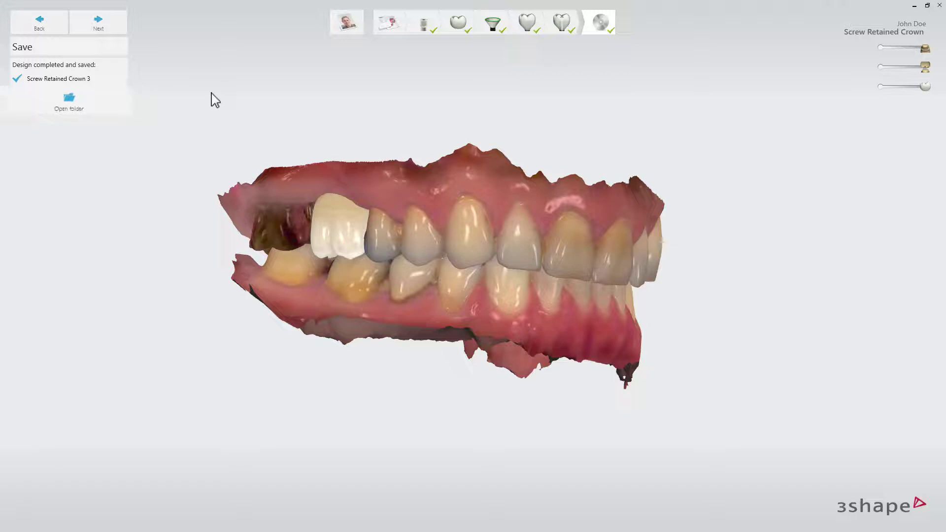
{"action": "left_click", "coordinate": [87, 110]}
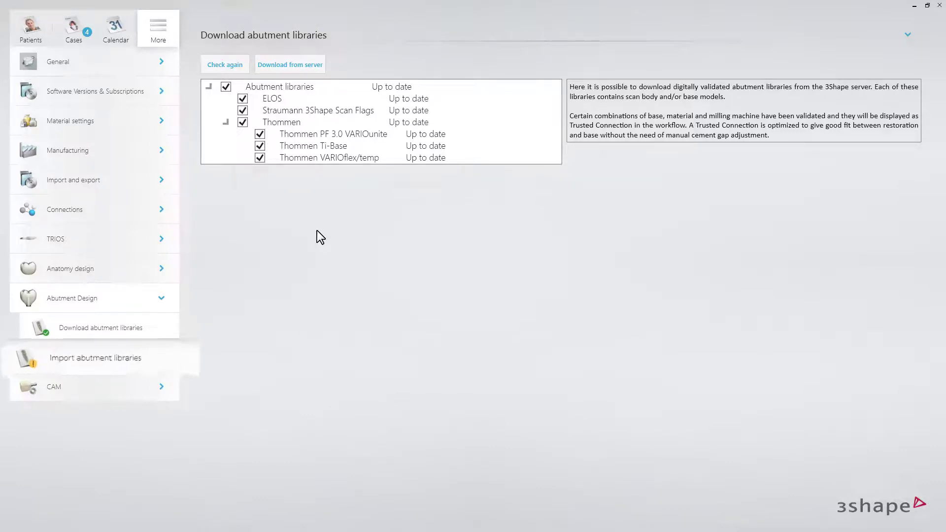
Open the import settings for abutment libraries to review the imported Straumann library
{"action": "left_click", "coordinate": [141, 356]}
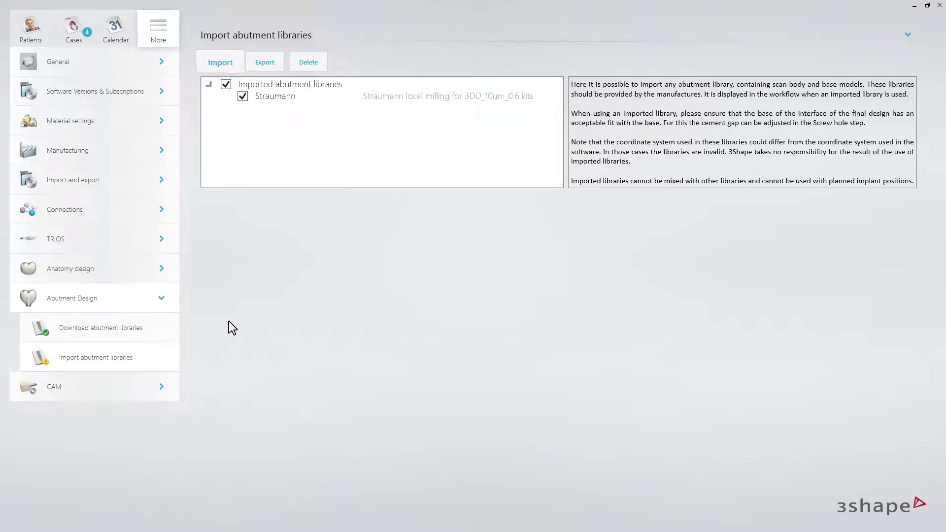